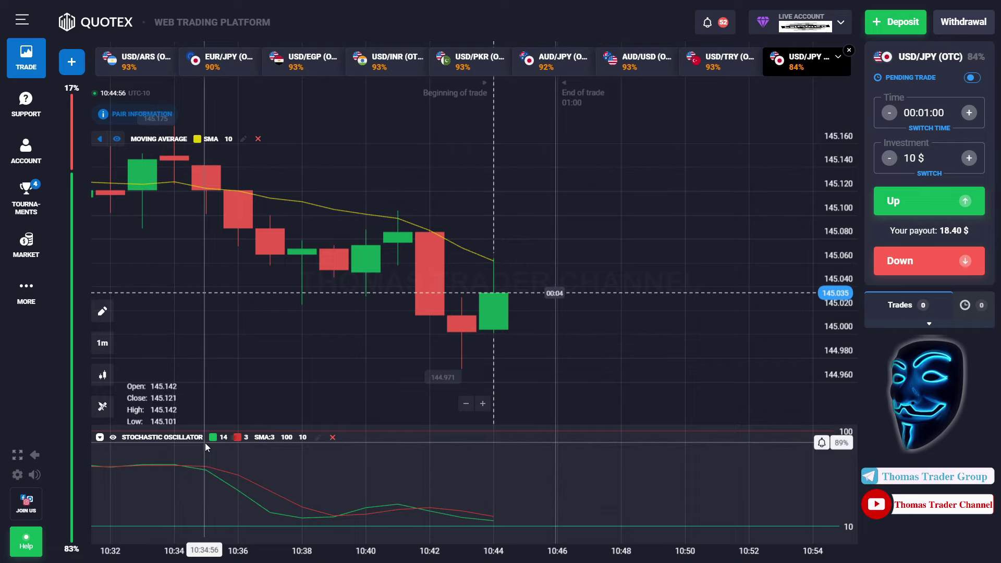
Open a one-minute Down trade of 10 $ on USD/JPY (OTC)
click(110, 343)
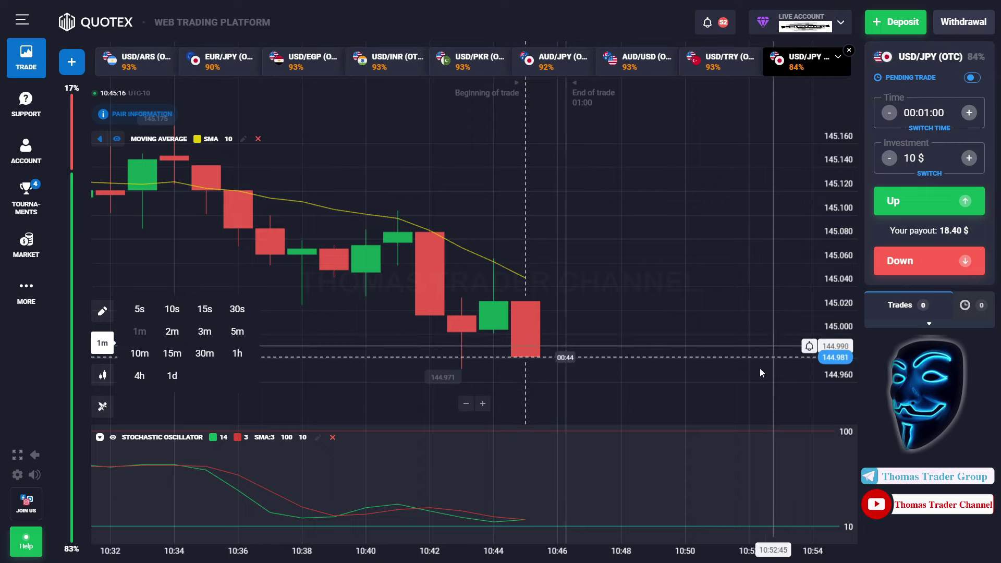
click(749, 389)
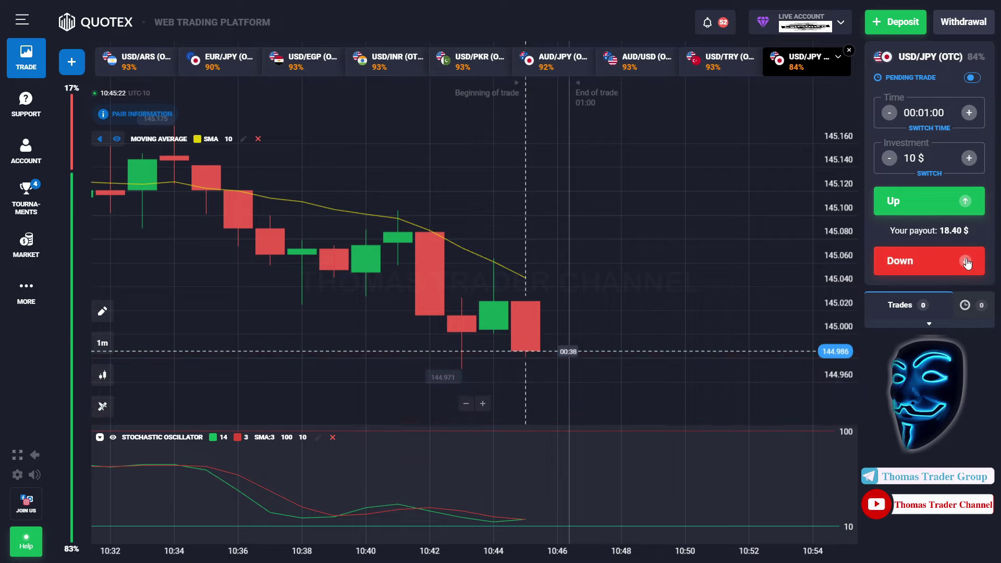
click(967, 263)
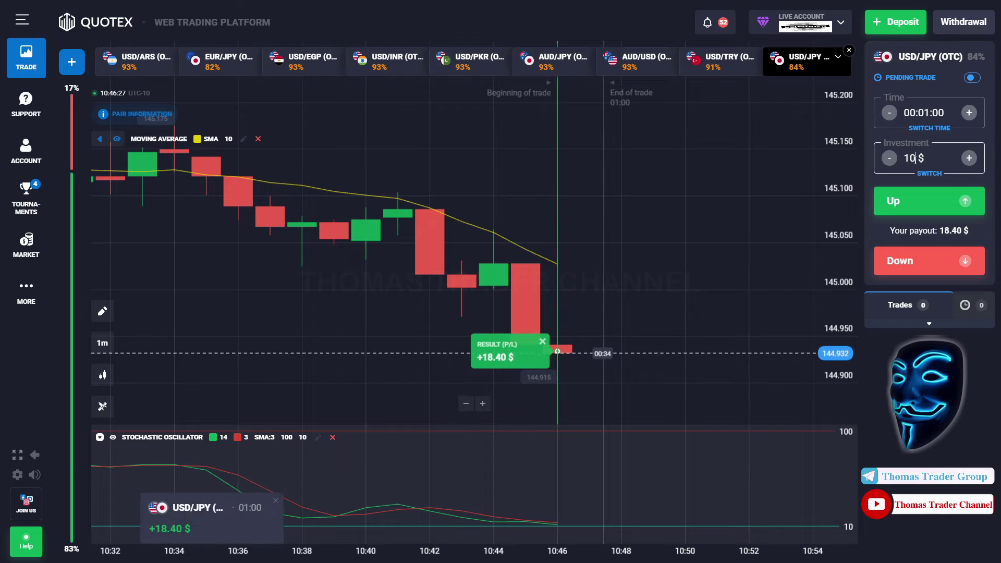
Set the investment to 18 $ and open a one-minute Up trade on USD/JPY (OTC)
text(1)
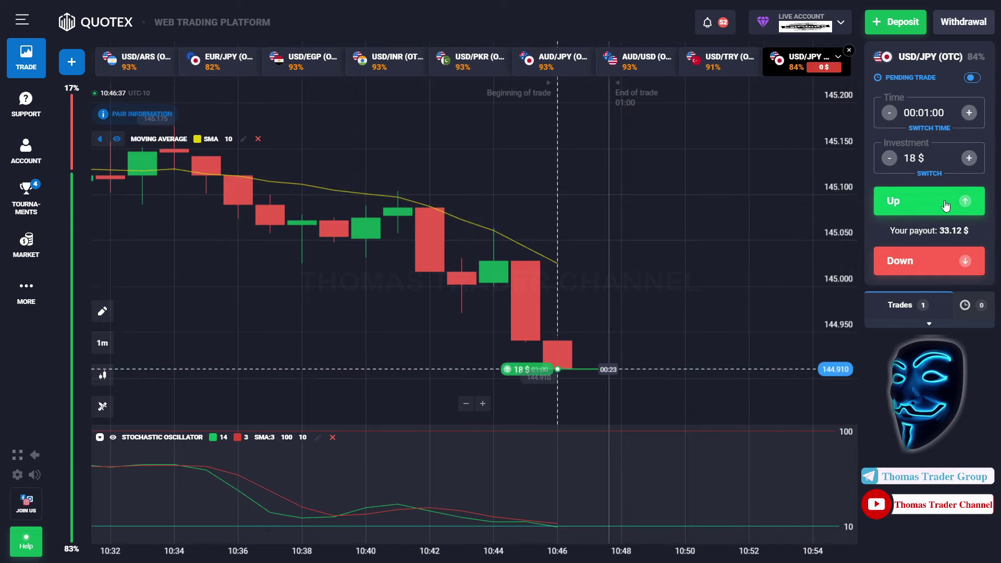
click(945, 206)
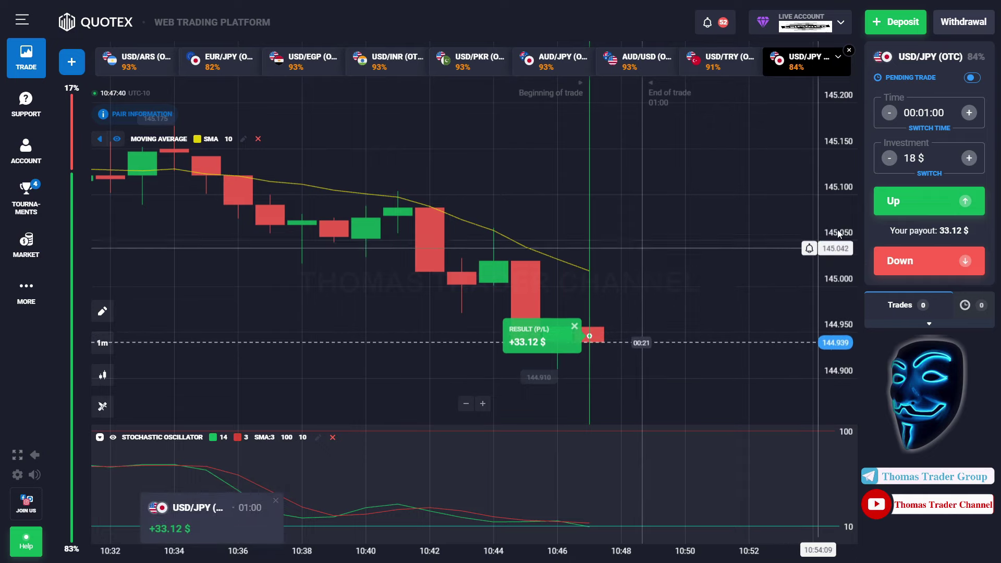
Set the investment to 33 $ and open a one-minute Up trade on USD/TRY (OTC)
key(BackSpace)
key(BackSpace)
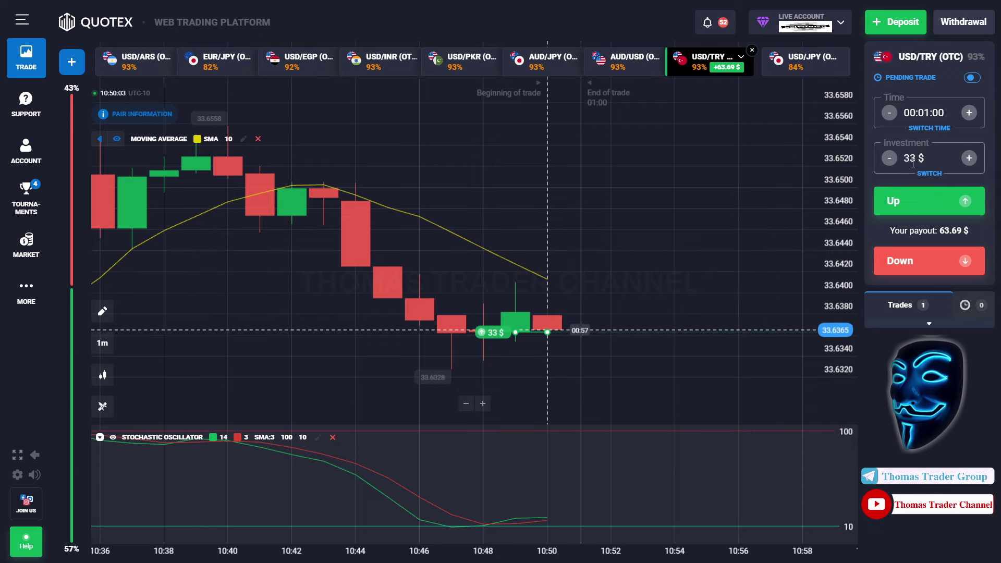
Raise the investment to 63 $ and open another one-minute Up trade on USD/TRY (OTC)
key(BackSpace)
key(BackSpace)
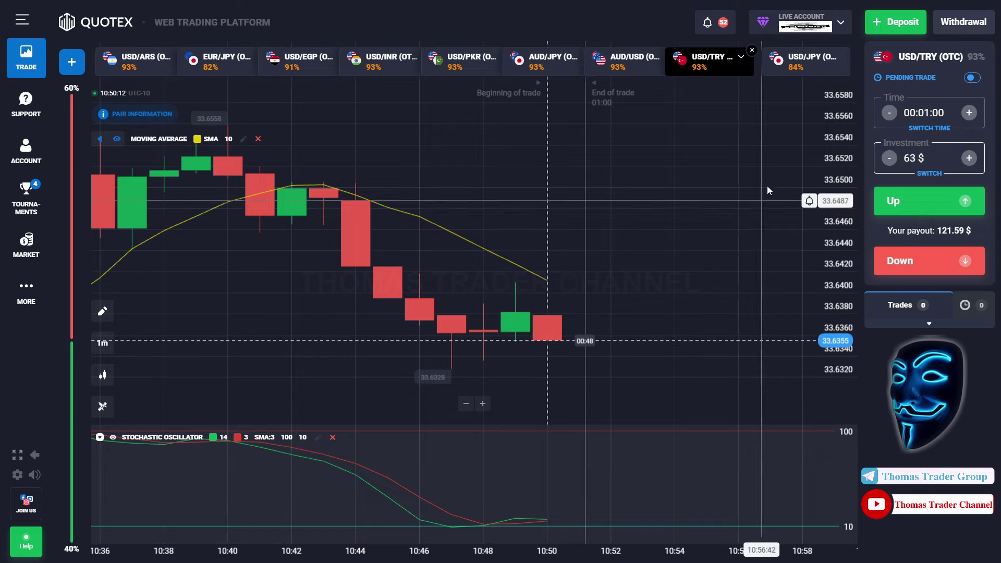
click(934, 198)
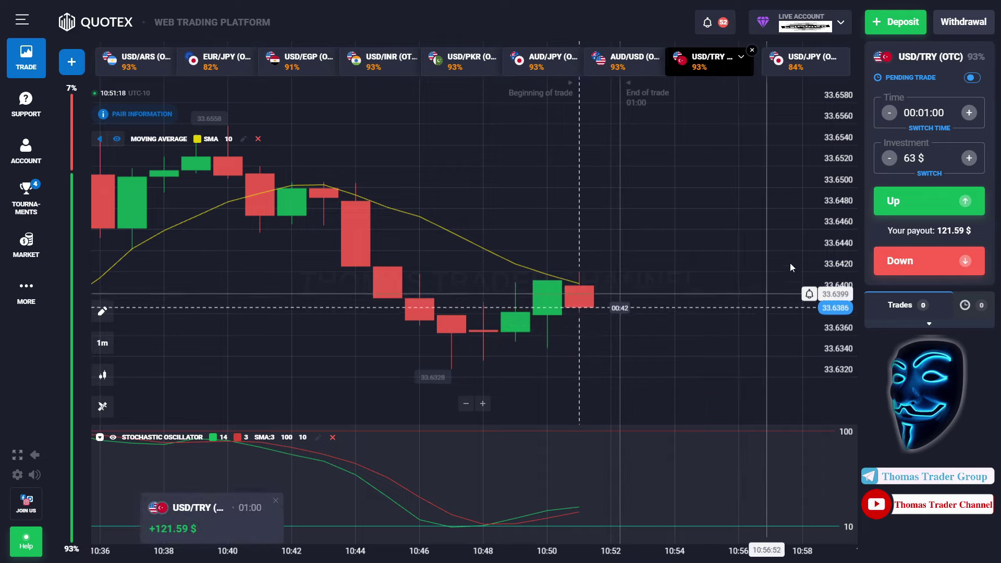
Set the investment to 121 $ and open a one-minute Down trade on AUD/USD (OTC)
key(BackSpace)
key(BackSpace)
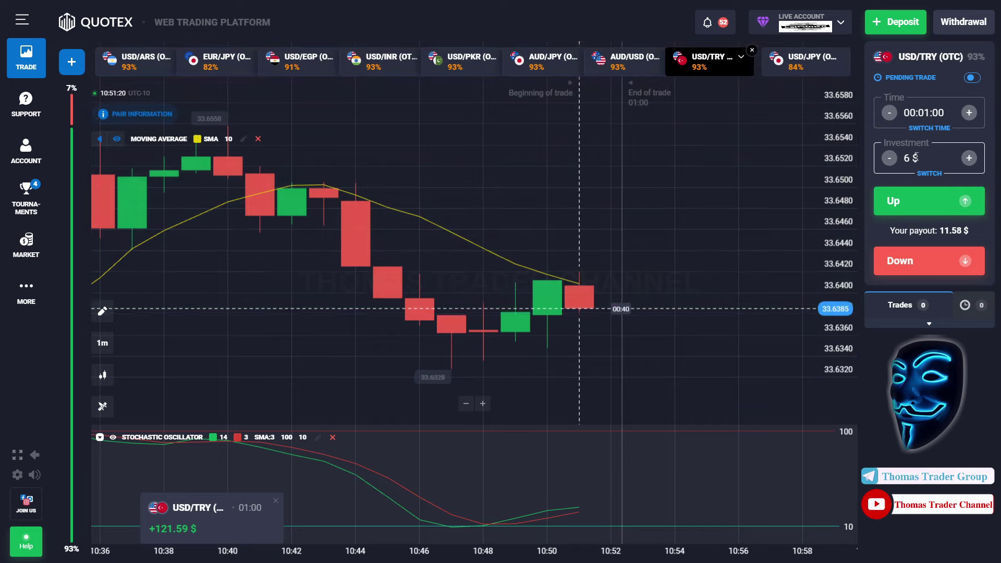
text(1)
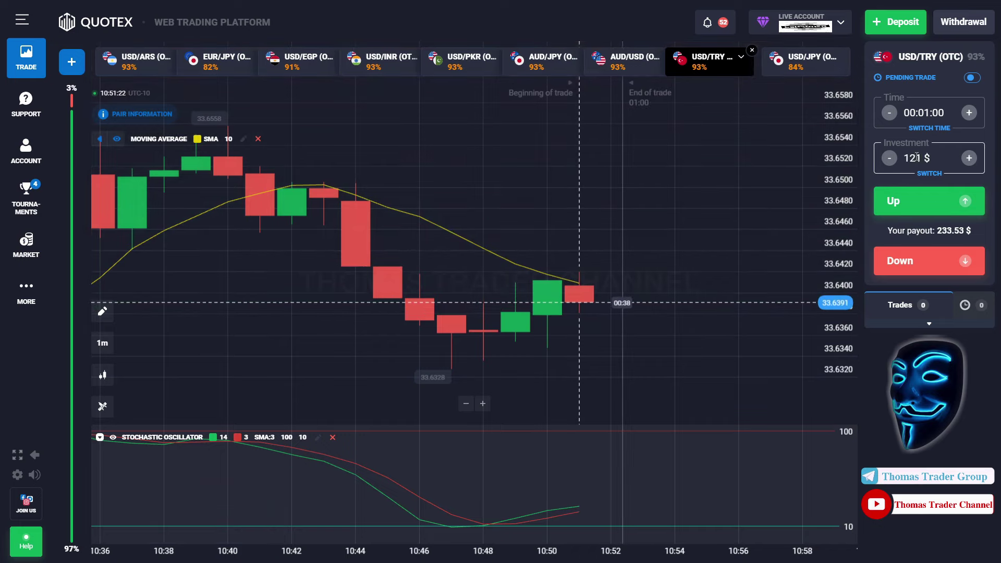
text(21)
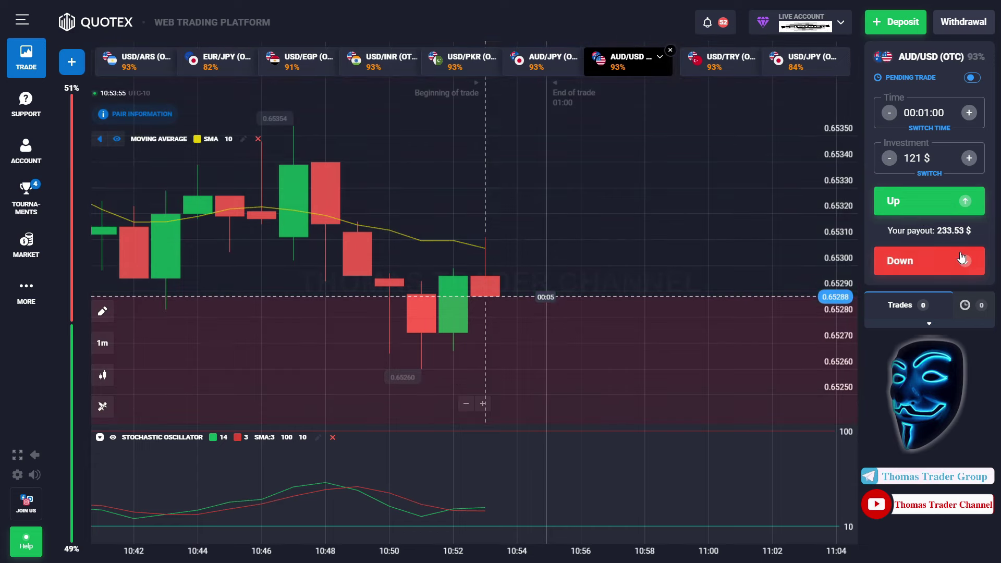
click(962, 257)
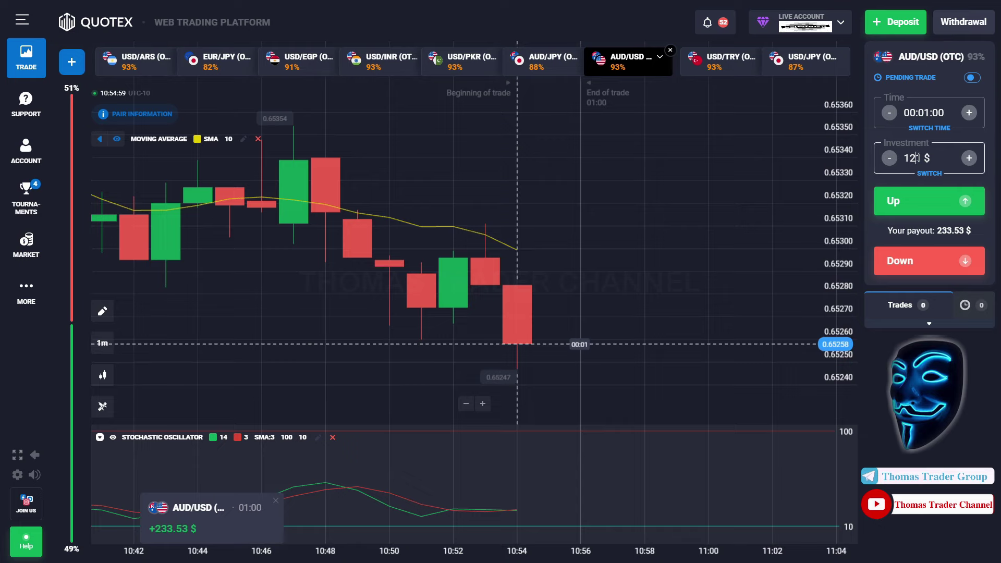
Set the investment to 233 $ and open a one-minute Up trade on AUD/JPY (OTC)
key(BackSpace)
key(BackSpace)
key(BackSpace)
text(233)
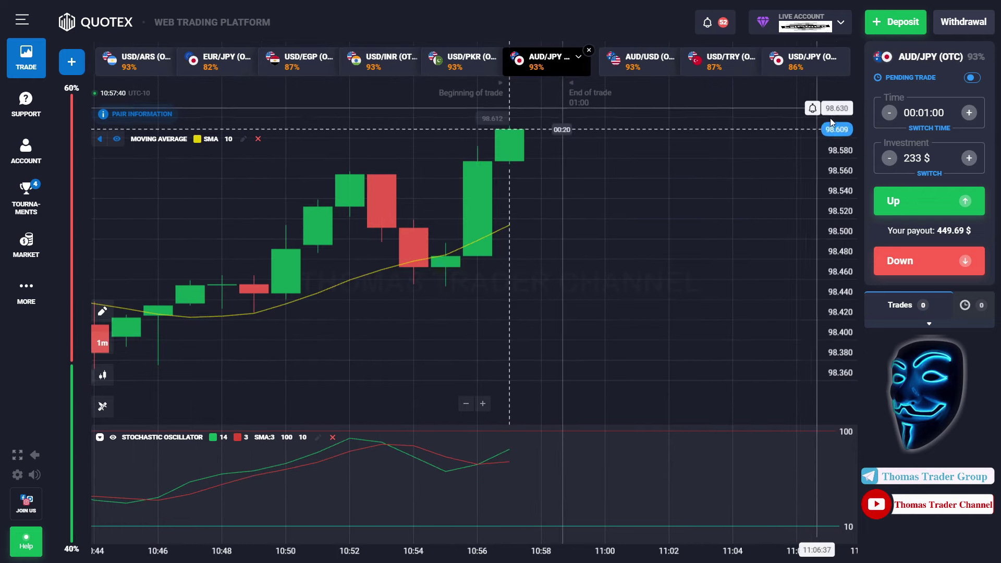
click(918, 203)
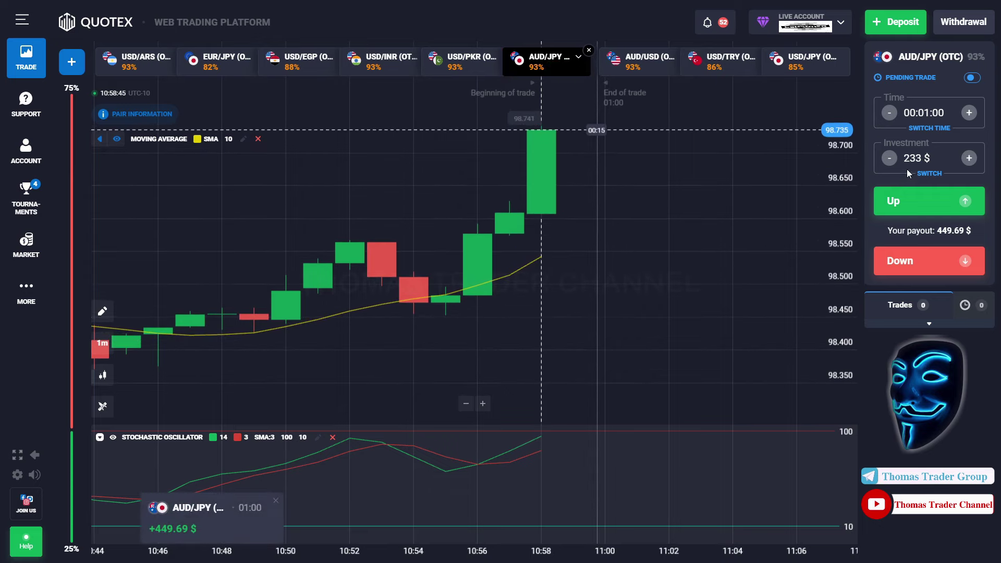
Set the investment to 449 $ and open a one-minute Up trade on USD/ARS (OTC)
key(BackSpace)
key(BackSpace)
key(BackSpace)
text(449)
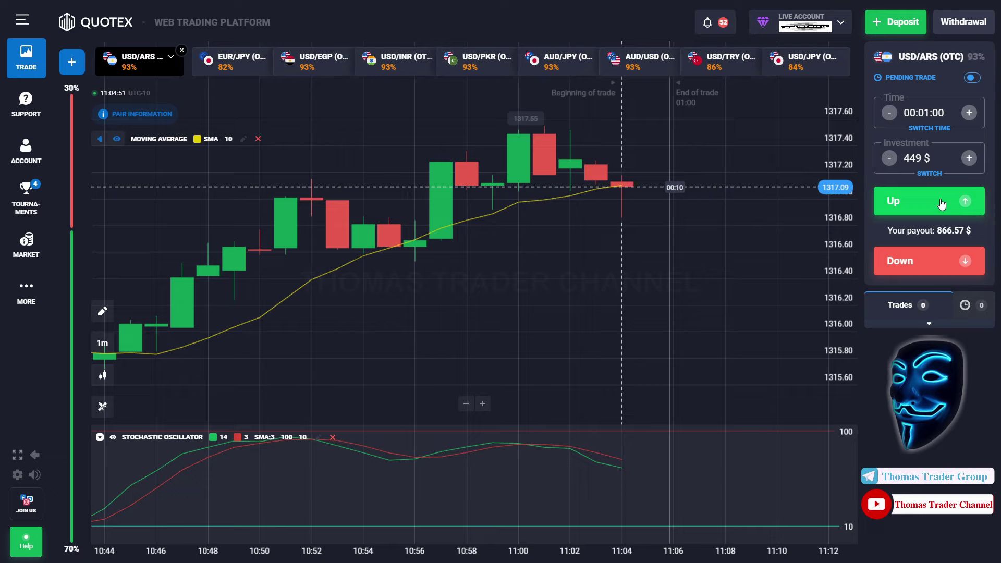
click(942, 203)
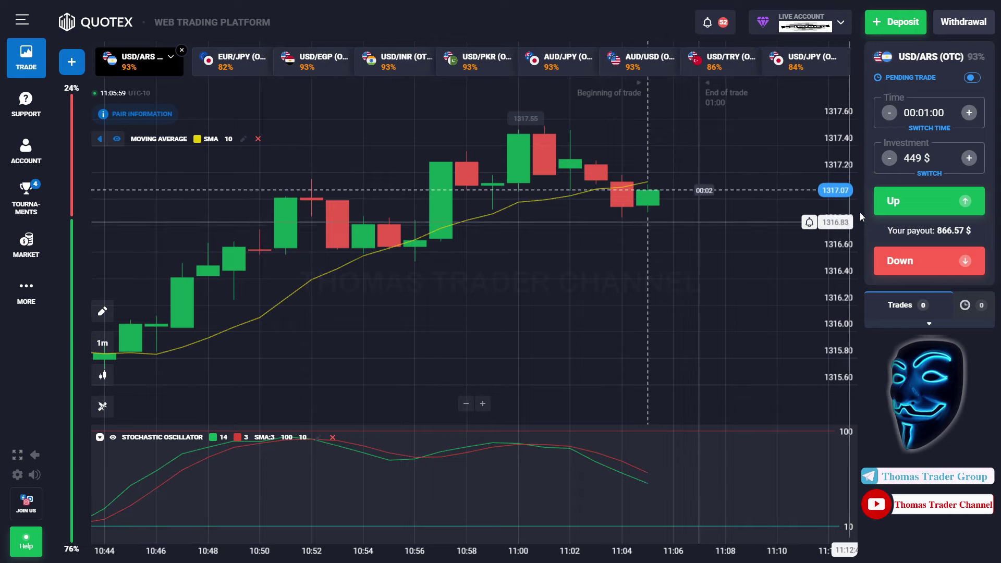
Raise the investment to 866 $ and open another one-minute Up trade on USD/ARS (OTC)
click(921, 162)
key(BackSpace)
key(BackSpace)
key(BackSpace)
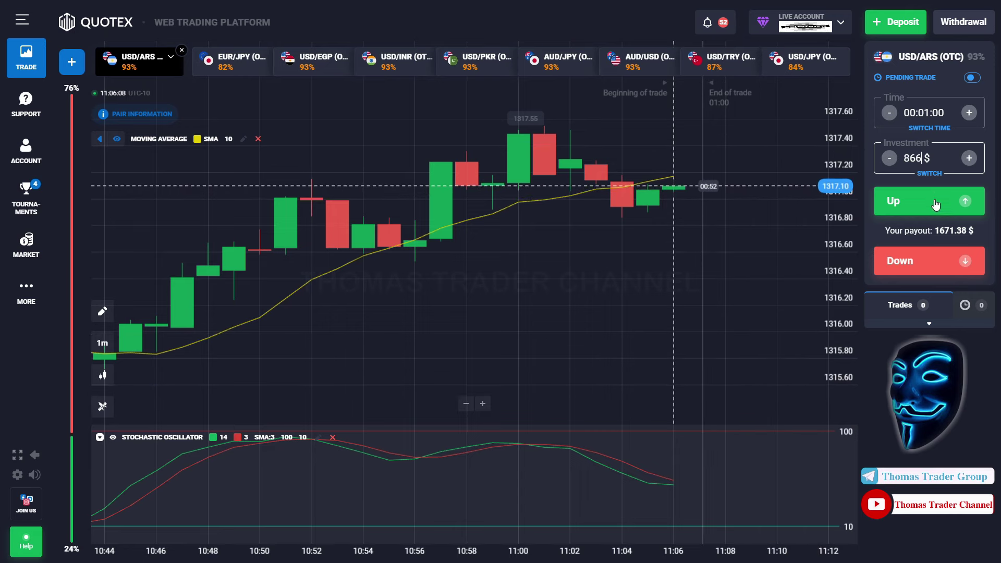
click(956, 212)
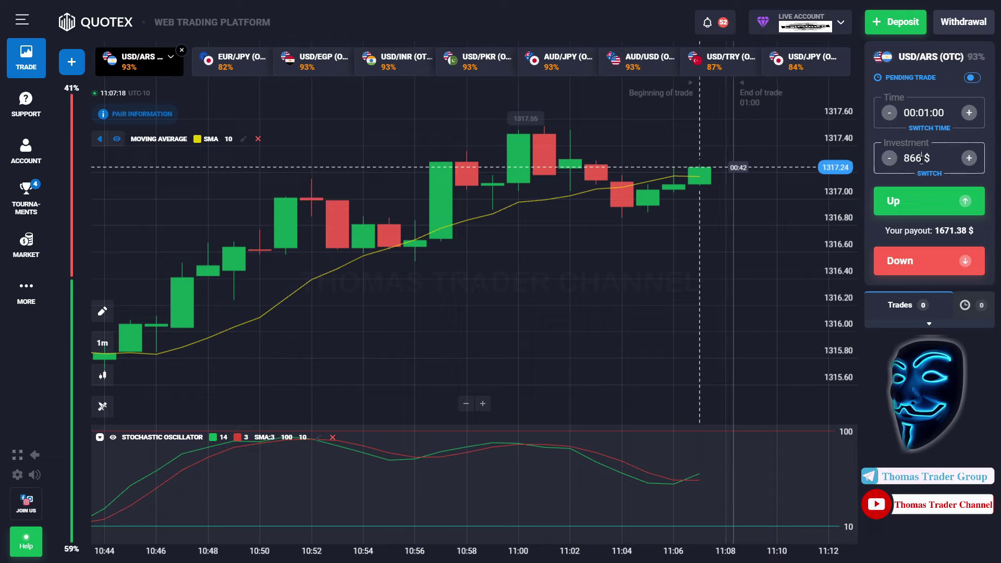
Set the investment to 1,671 $ and open a one-minute Up trade on USD/INR (OTC)
key(BackSpace)
text(1)
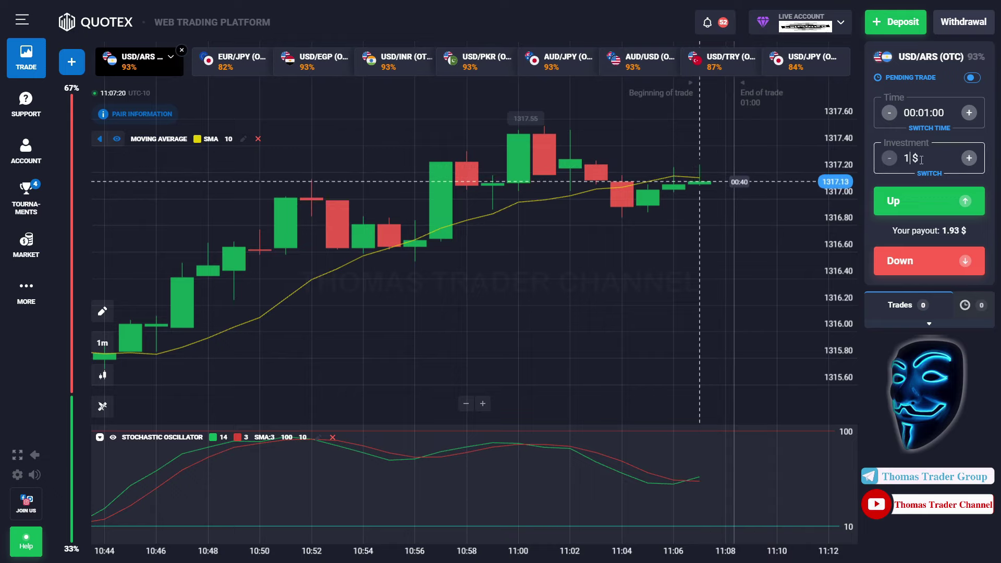
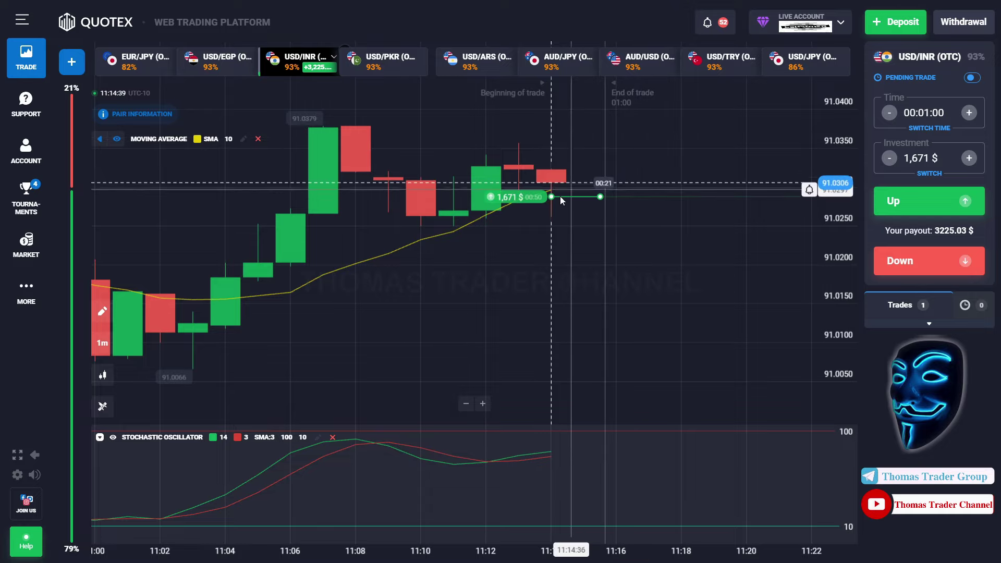
mouse_move(558, 183)
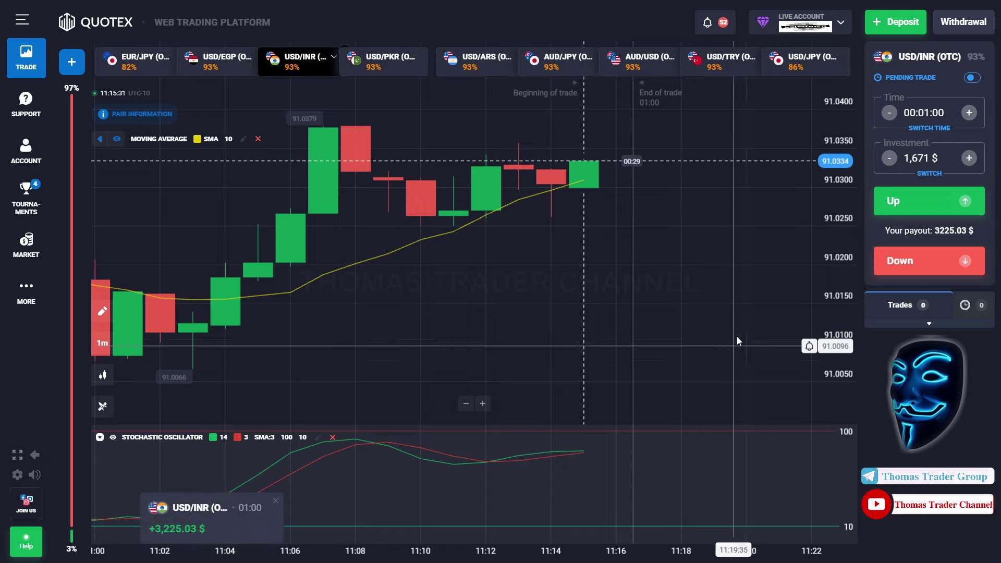
Try to set the investment to 3,225 $ for USD/INR (OTC)
click(931, 154)
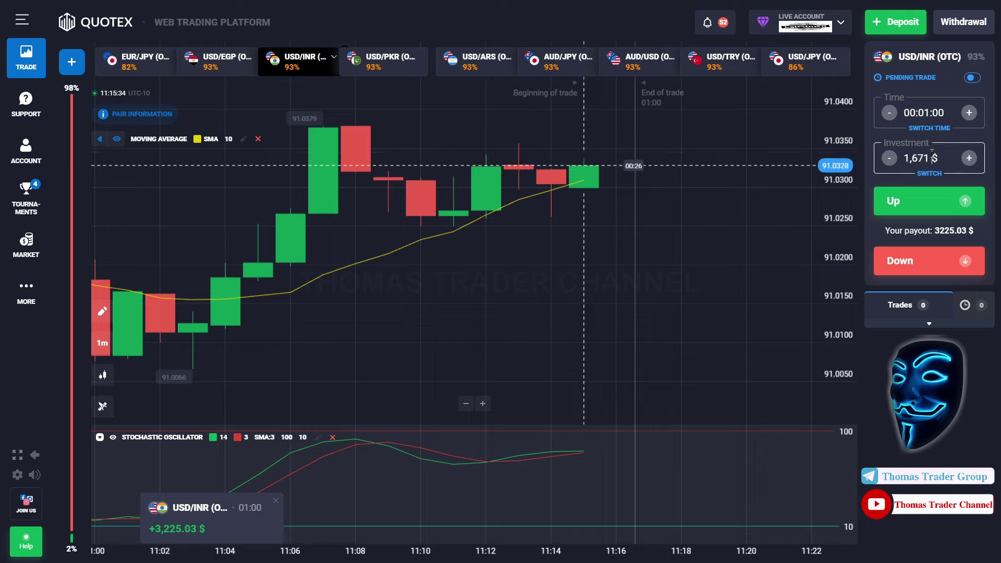
text(3,22)
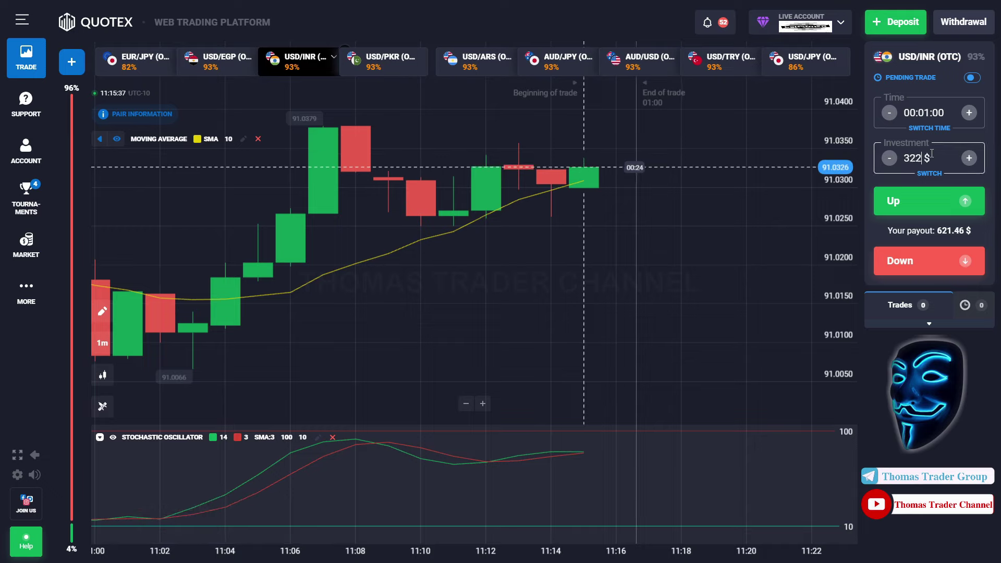
text(5)
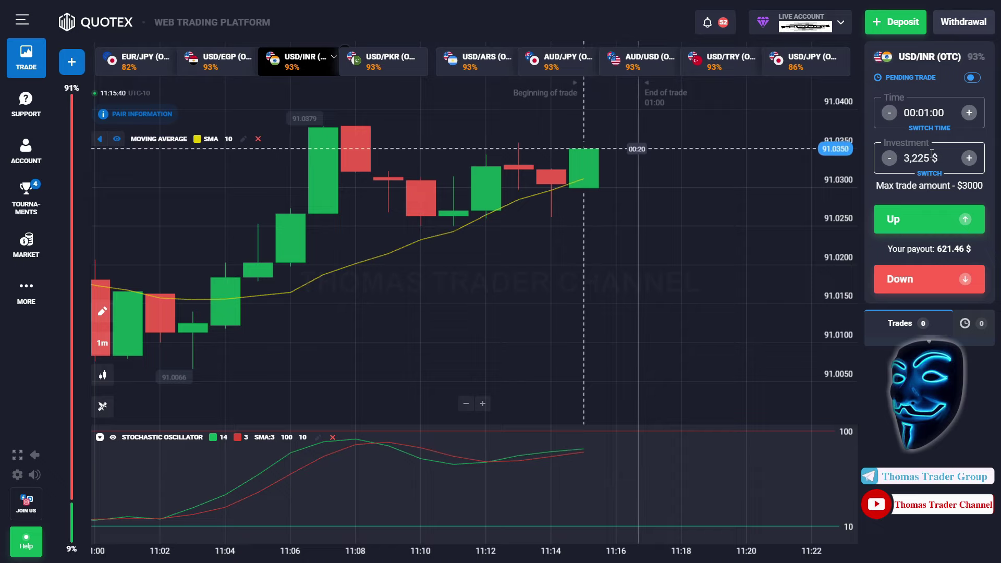
Set the investment to 806 $ and open several one-minute Down trades in quick succession on CAD/JPY (OTC)
key(BackSpace)
key(BackSpace)
key(BackSpace)
text(80)
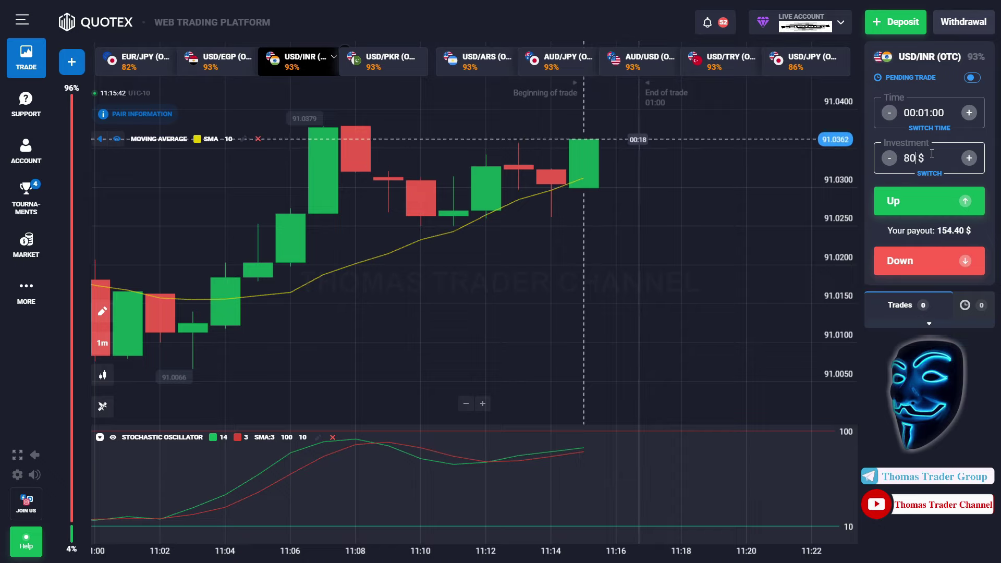
text(6)
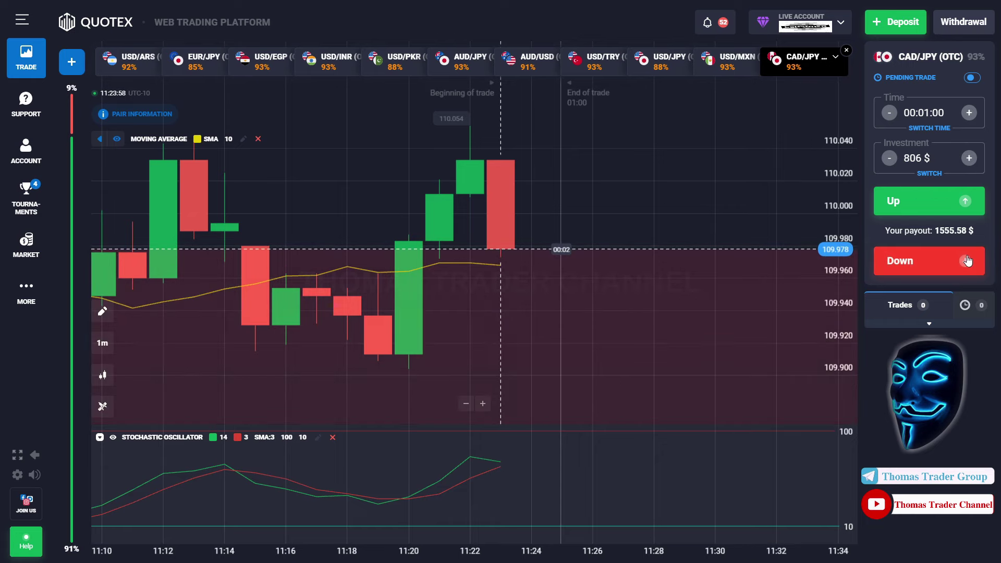
click(967, 259)
click(967, 260)
click(966, 260)
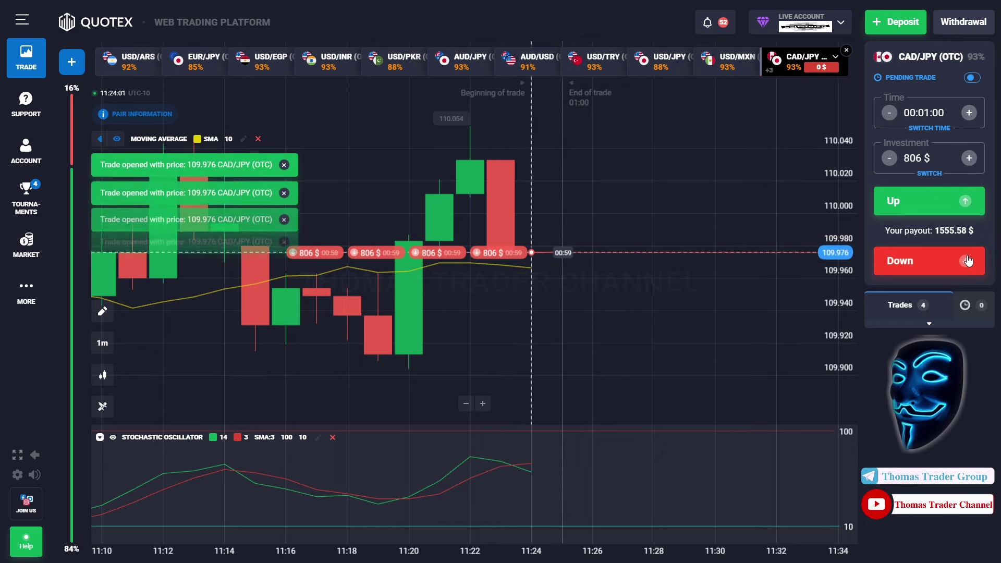
click(967, 259)
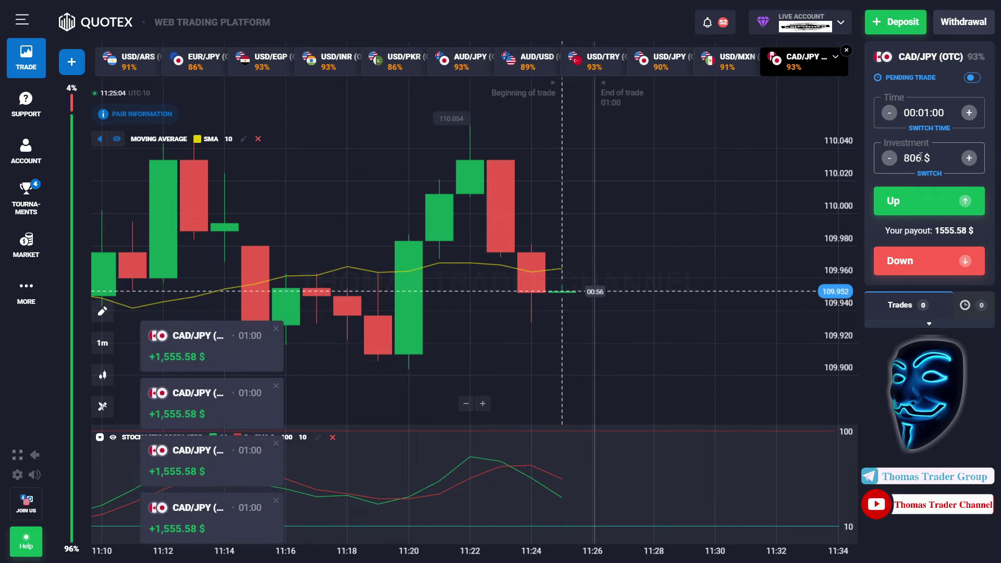
Raise the investment to 888 $ and open a rapid series of one-minute Down trades on CAD/JPY (OTC)
key(BackSpace)
key(BackSpace)
key(BackSpace)
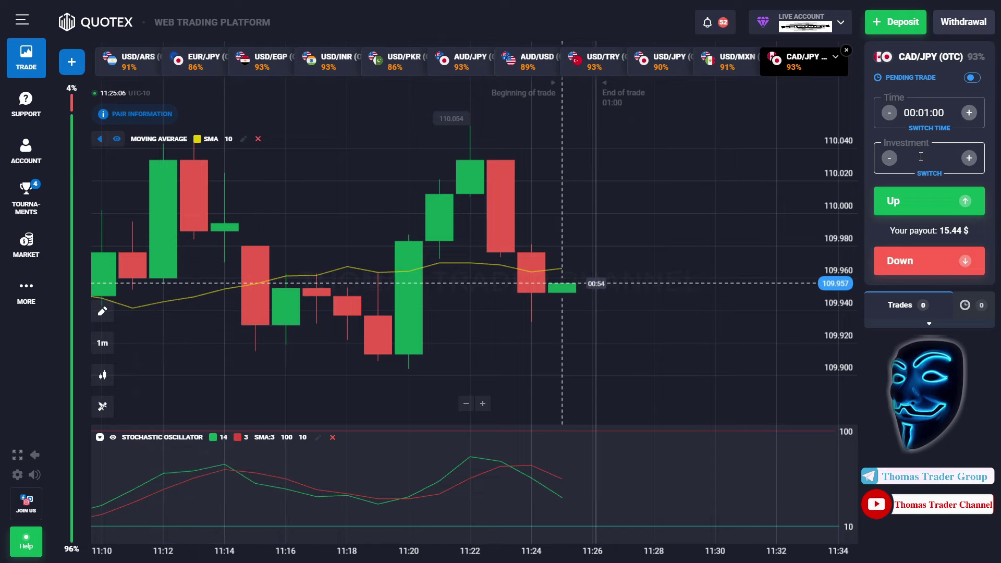
text(888 $)
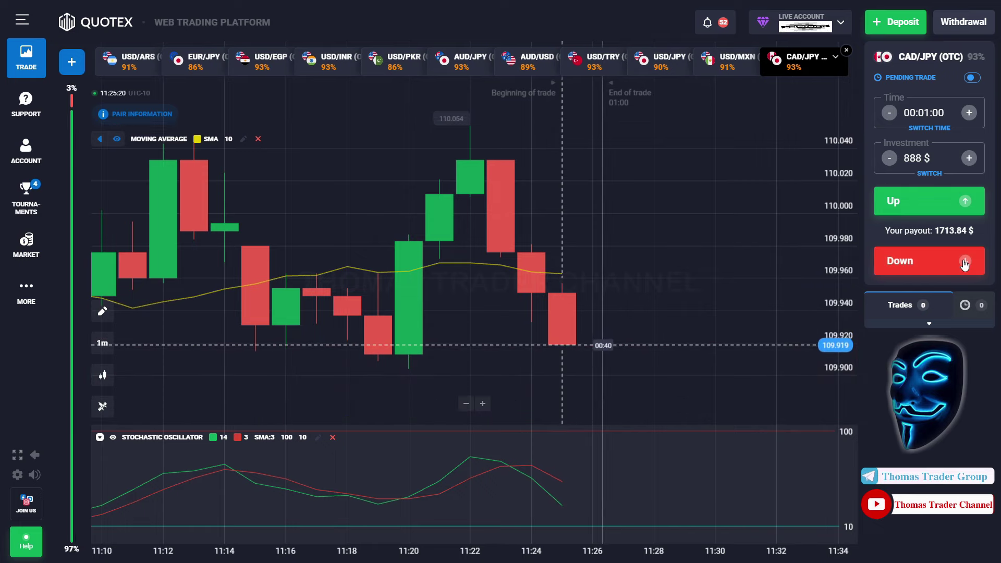
click(963, 262)
click(963, 261)
click(964, 262)
click(964, 262)
click(964, 261)
click(963, 261)
click(963, 261)
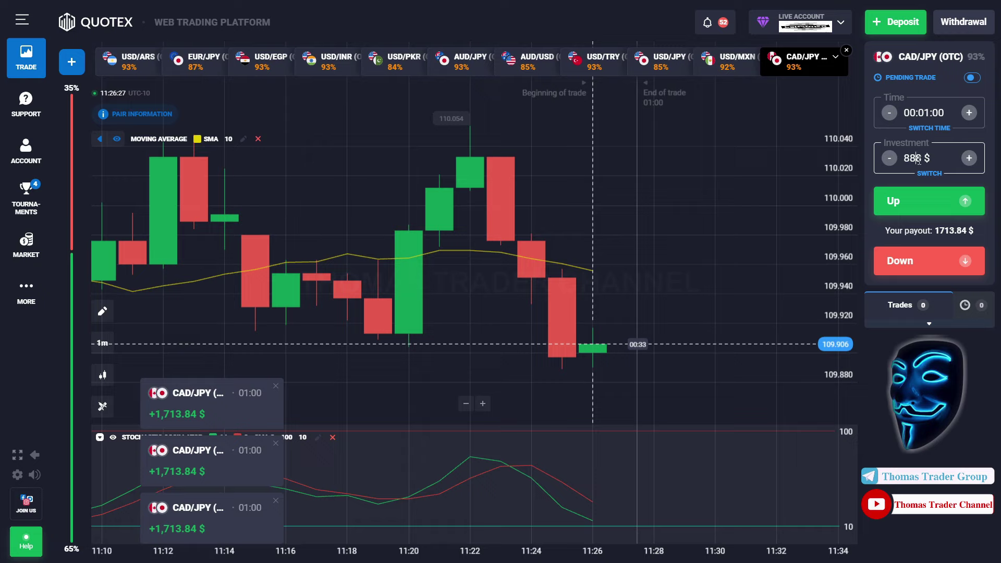
Set the investment to 999 $ and open several one-minute Up trades in quick succession on USD/COP (OTC)
key(BackSpace)
key(BackSpace)
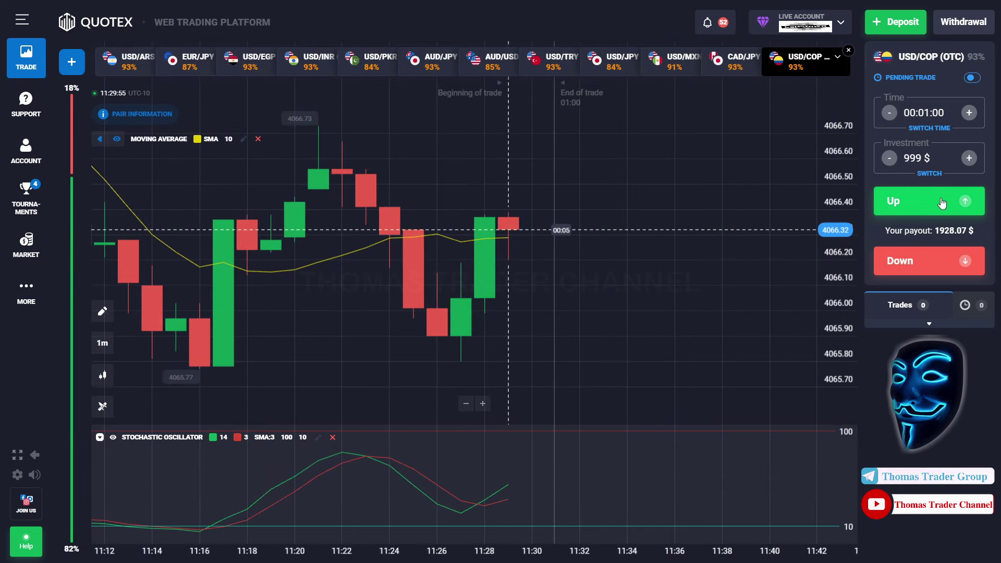
click(941, 202)
click(941, 202)
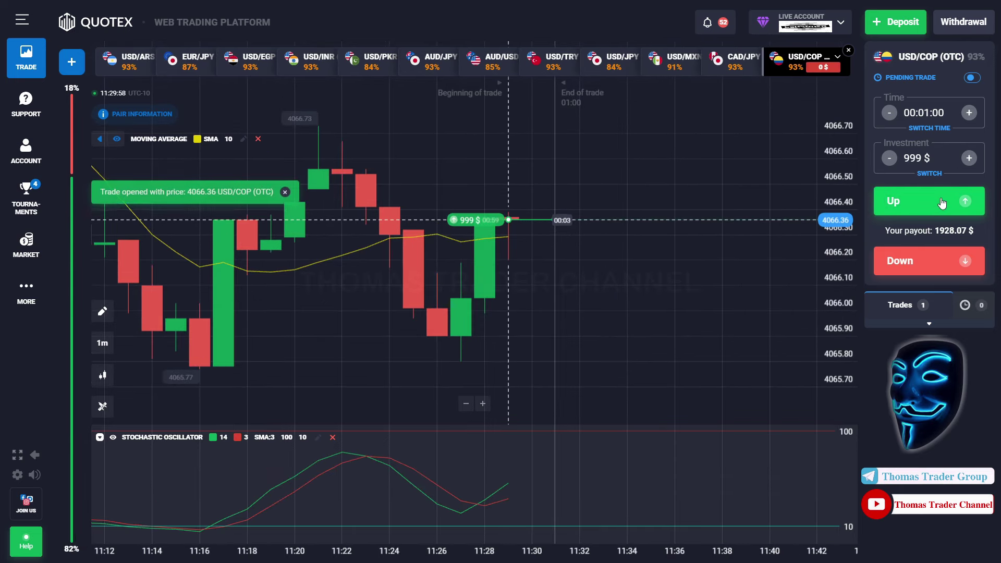
click(942, 202)
click(941, 202)
click(942, 202)
click(933, 206)
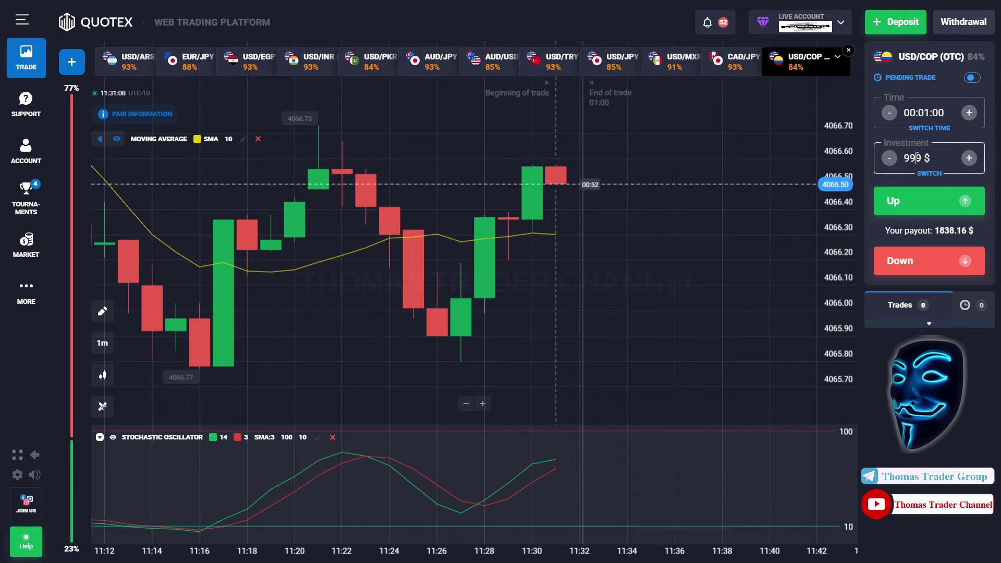
Set the investment to 964 $ and open a long rapid series of one-minute Up trades on GBP/NZD (OTC)
key(BackSpace)
key(BackSpace)
key(BackSpace)
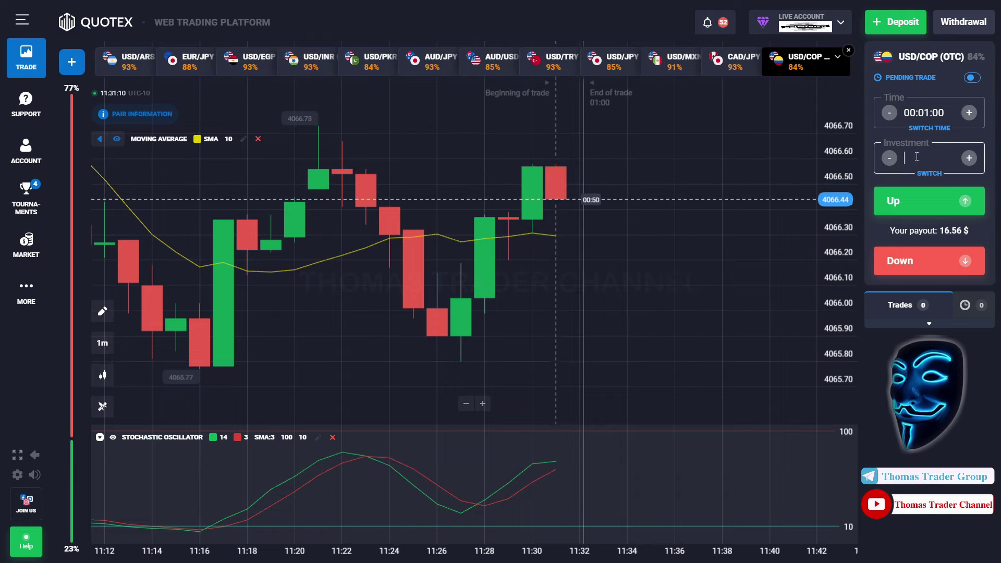
text(964 $)
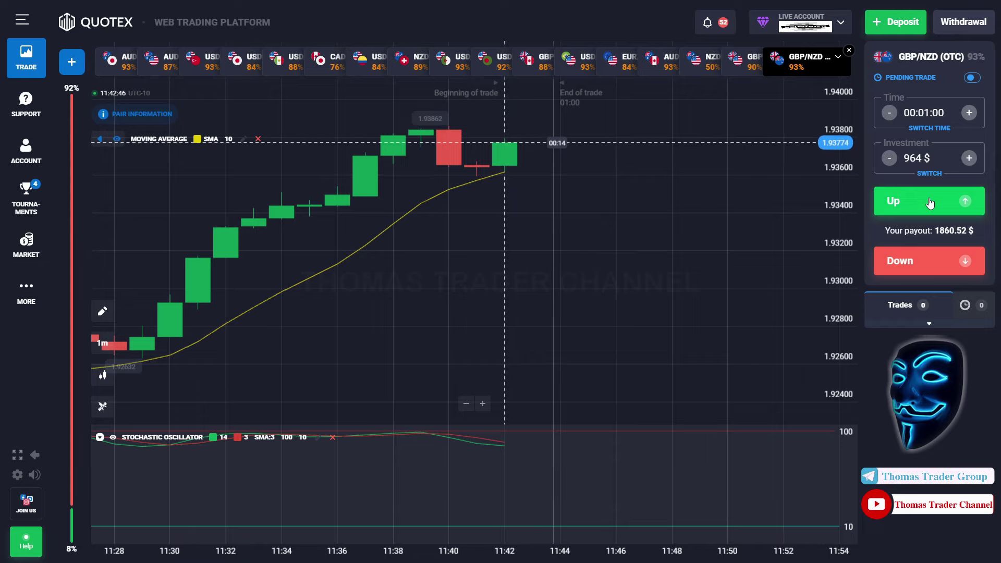
click(930, 202)
click(929, 203)
click(930, 203)
click(930, 202)
click(929, 202)
double_click(930, 202)
click(930, 203)
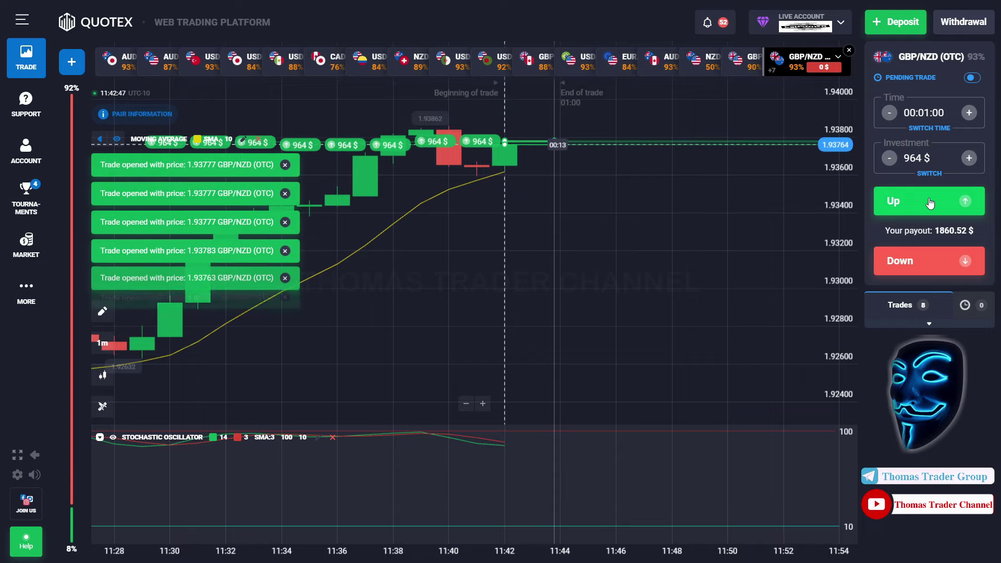
double_click(930, 203)
double_click(930, 202)
click(930, 202)
double_click(931, 203)
double_click(931, 203)
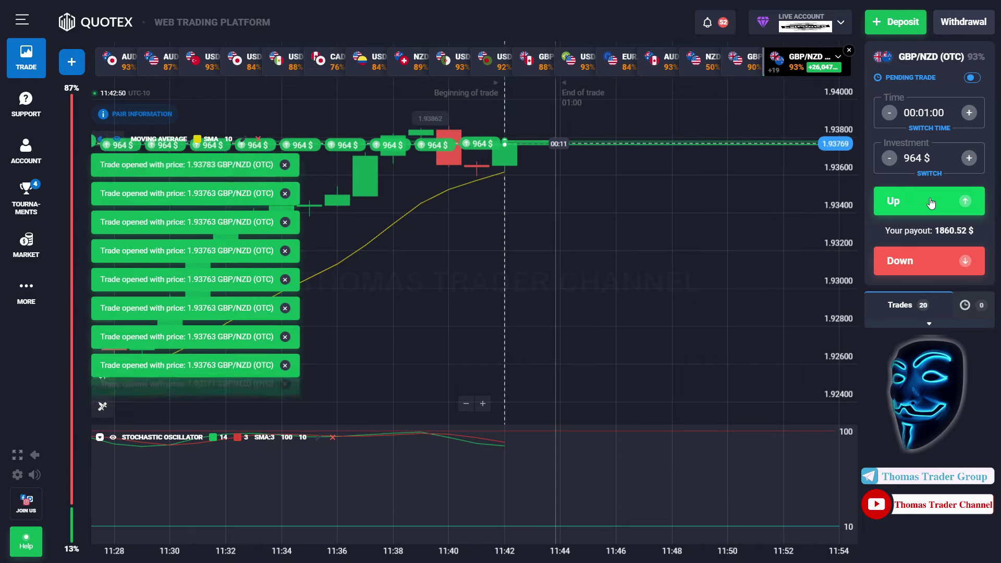
double_click(931, 203)
click(931, 203)
double_click(931, 202)
double_click(931, 203)
click(931, 202)
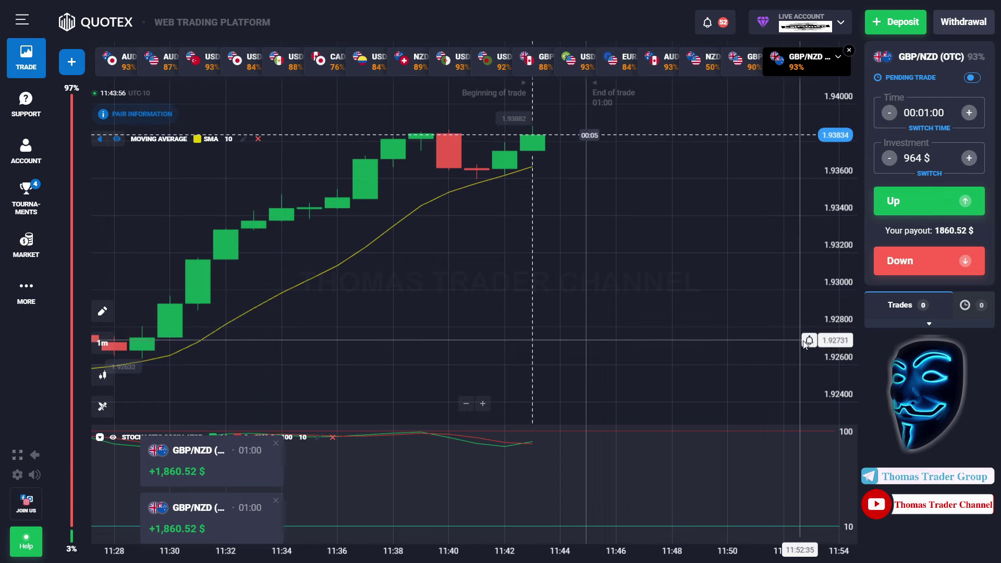
Expand the trades list to review the closed GBP/NZD (OTC) trades
click(892, 330)
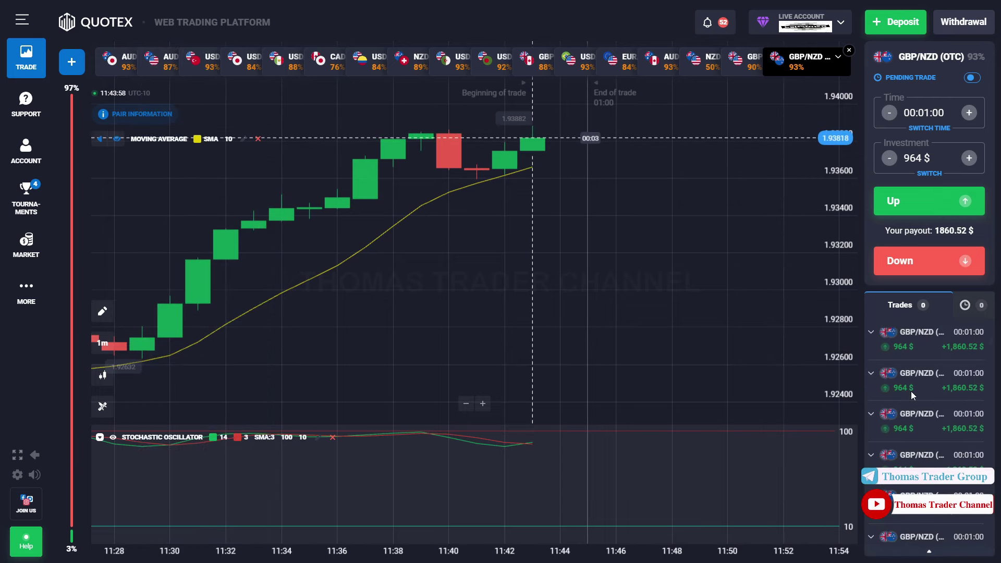